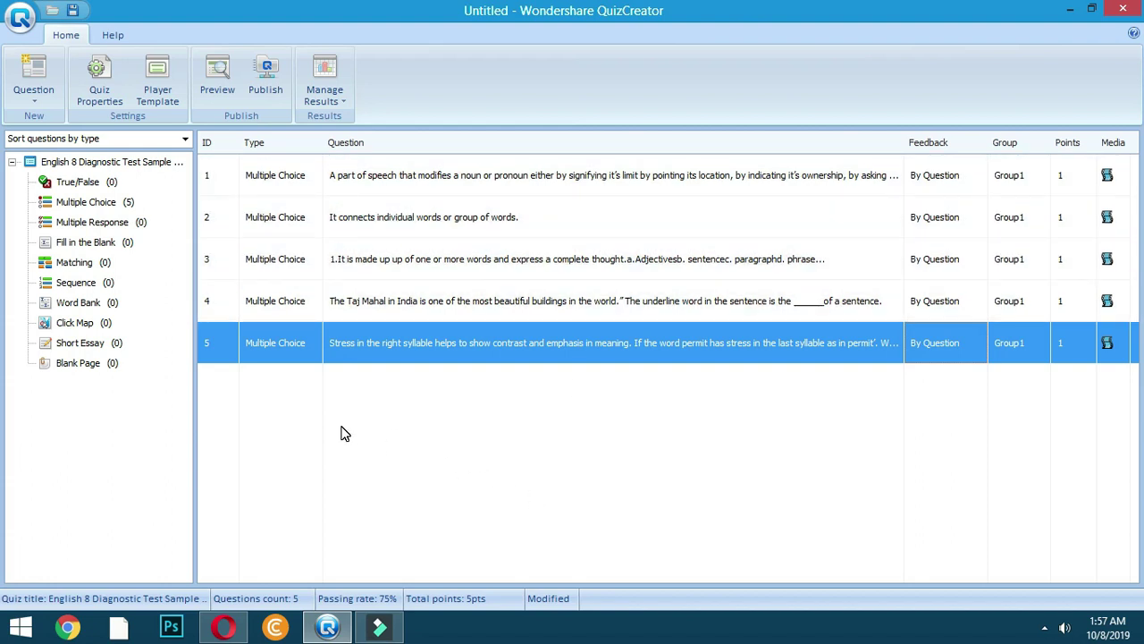
{"action": "left_click", "coordinate": [281, 186]}
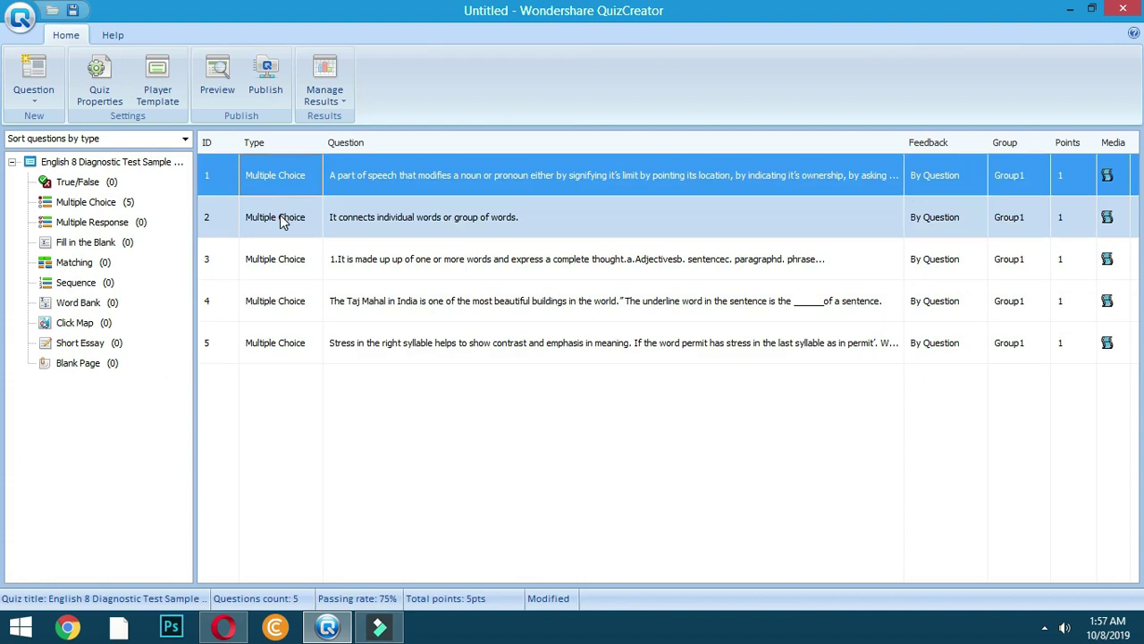
{"action": "left_click", "coordinate": [289, 263]}
{"action": "left_click", "coordinate": [289, 302]}
{"action": "left_click", "coordinate": [299, 344]}
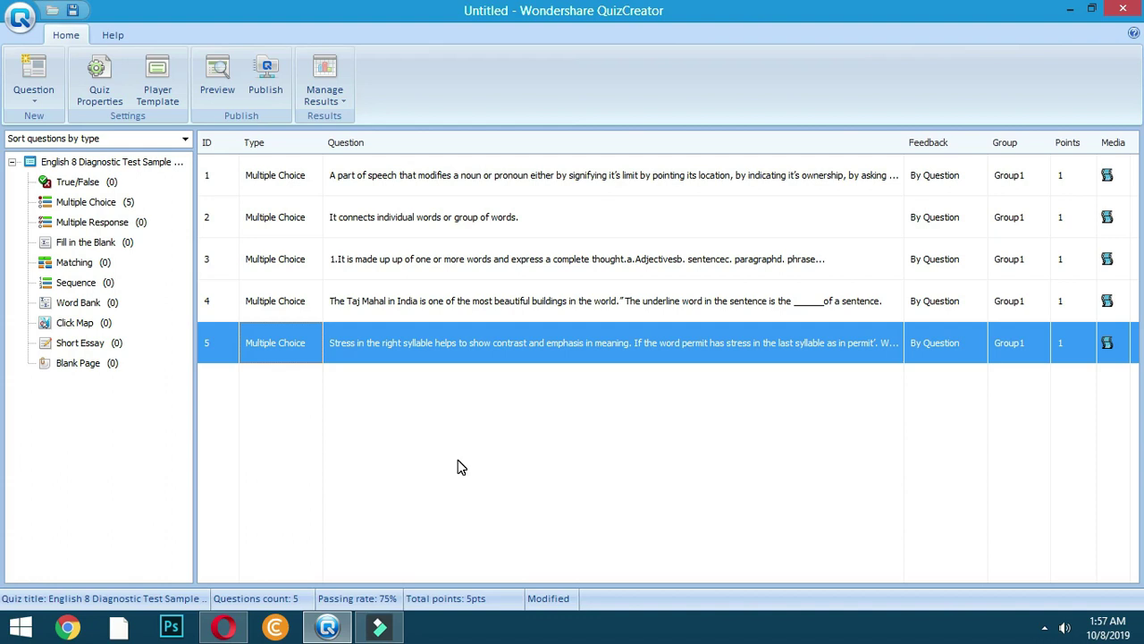
{"action": "left_click", "coordinate": [405, 189]}
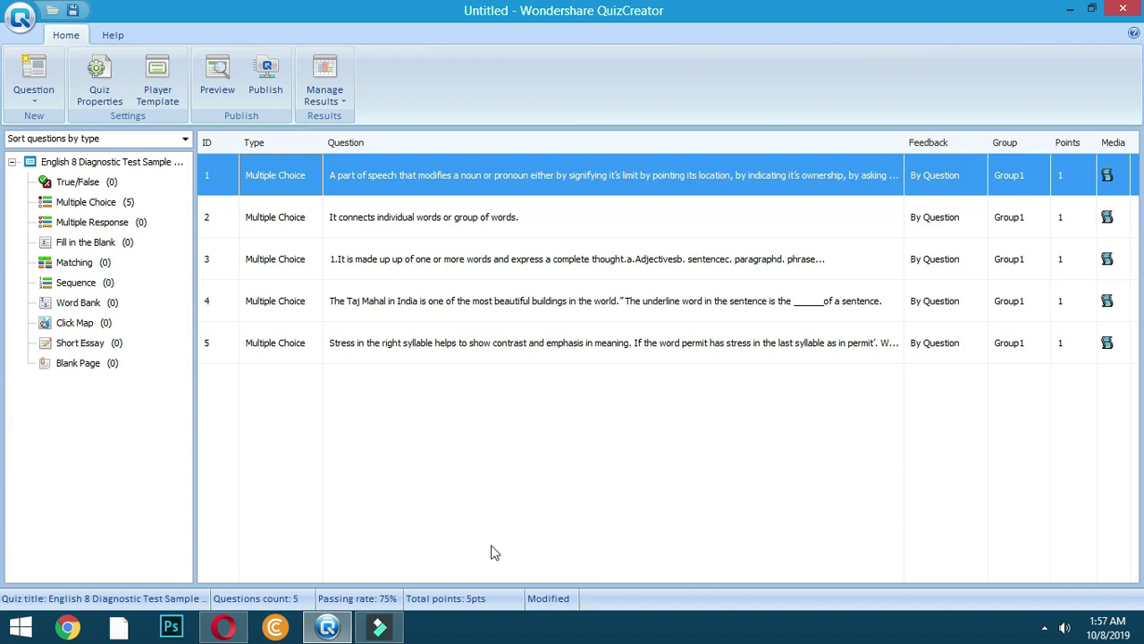
{"action": "left_click", "coordinate": [385, 260]}
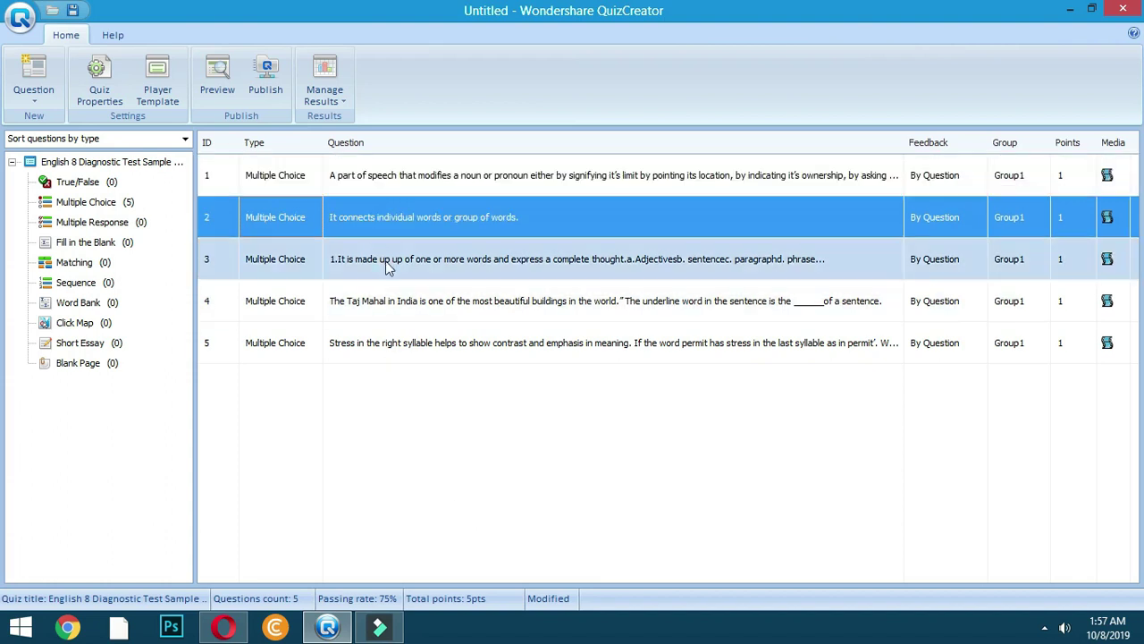
{"action": "left_click", "coordinate": [401, 310]}
{"action": "left_click", "coordinate": [406, 342]}
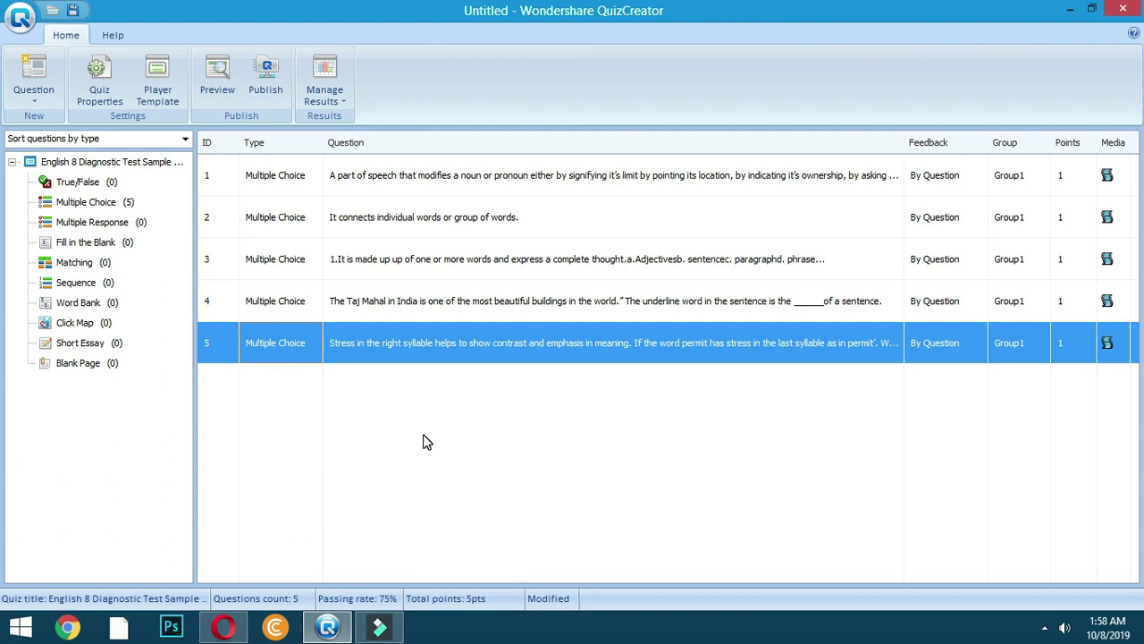
{"action": "left_click", "coordinate": [573, 186]}
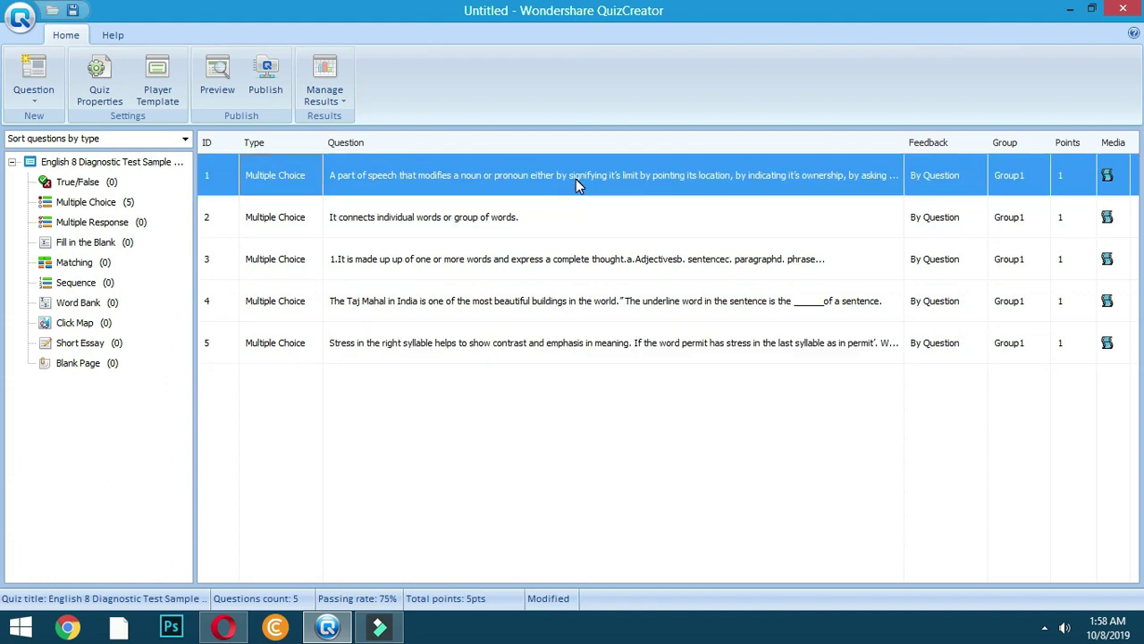
Step: Preview questions one, two and three in the Quiz Viewer, closing each preview
{"action": "right_click", "coordinate": [576, 178]}
{"action": "left_click", "coordinate": [771, 418]}
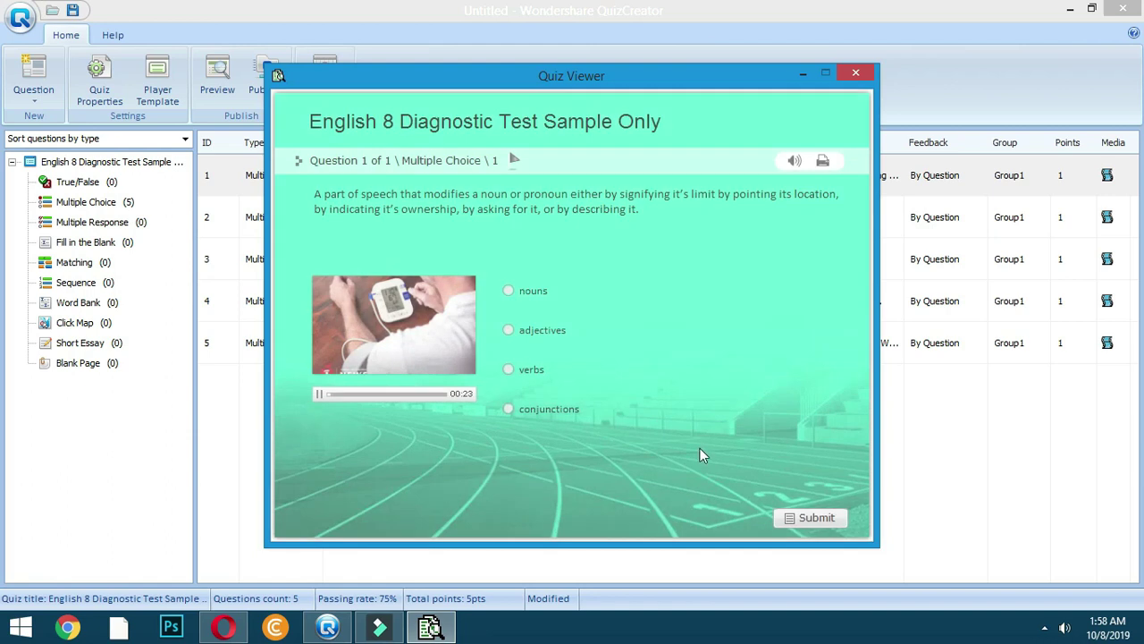
{"action": "left_click", "coordinate": [855, 72]}
{"action": "left_click", "coordinate": [714, 219]}
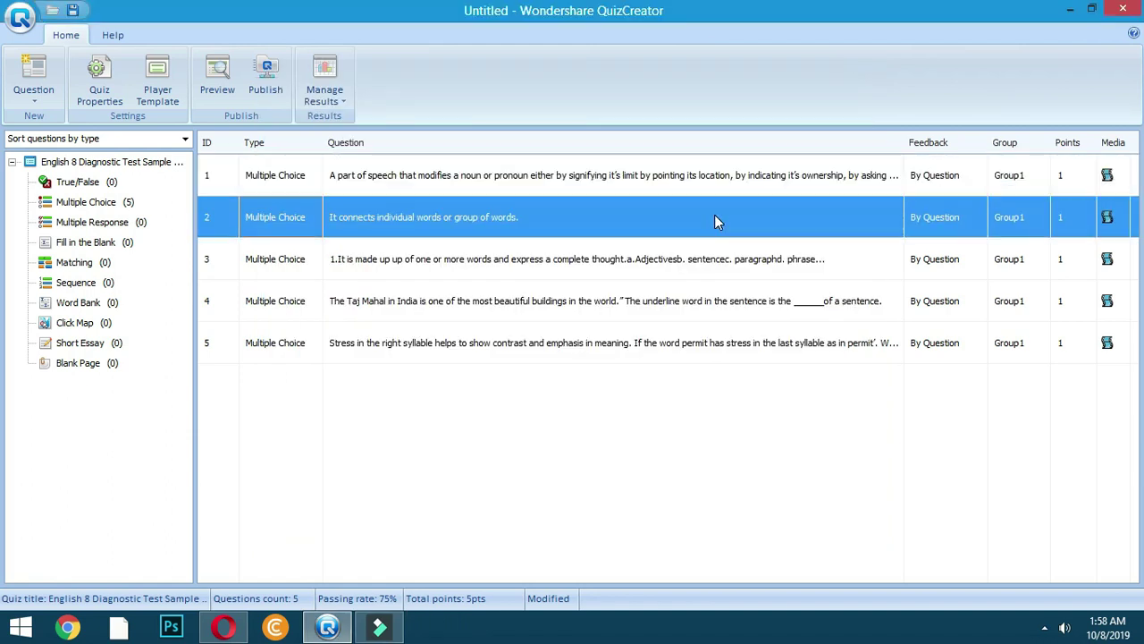
{"action": "right_click", "coordinate": [714, 217]}
{"action": "left_click", "coordinate": [634, 478]}
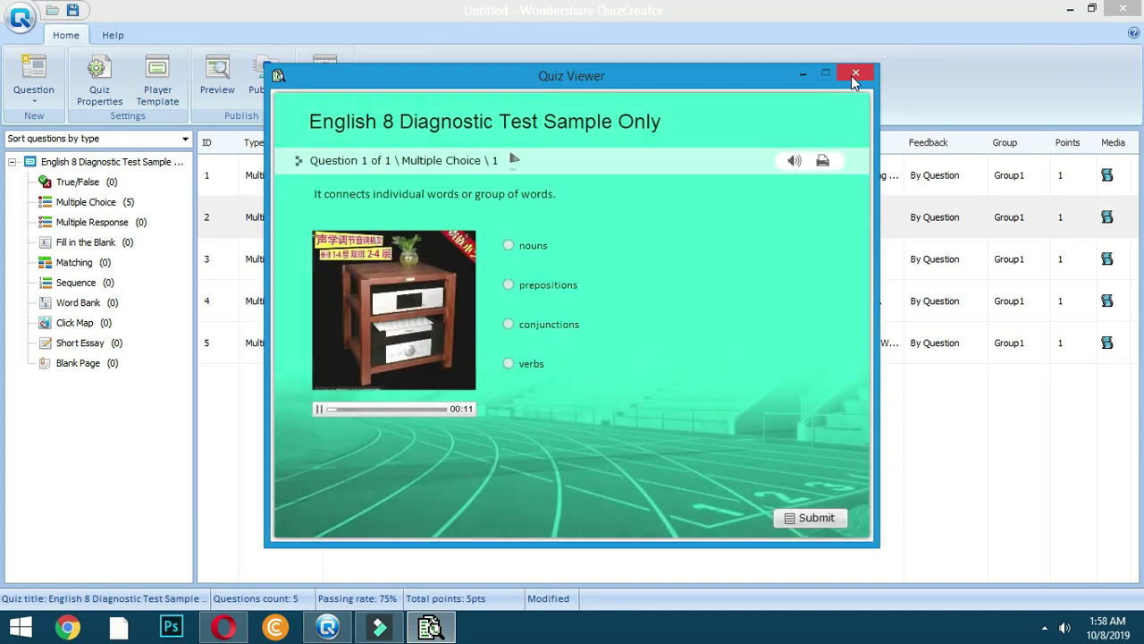
{"action": "left_click", "coordinate": [854, 74]}
{"action": "right_click", "coordinate": [714, 259]}
{"action": "left_click", "coordinate": [746, 271]}
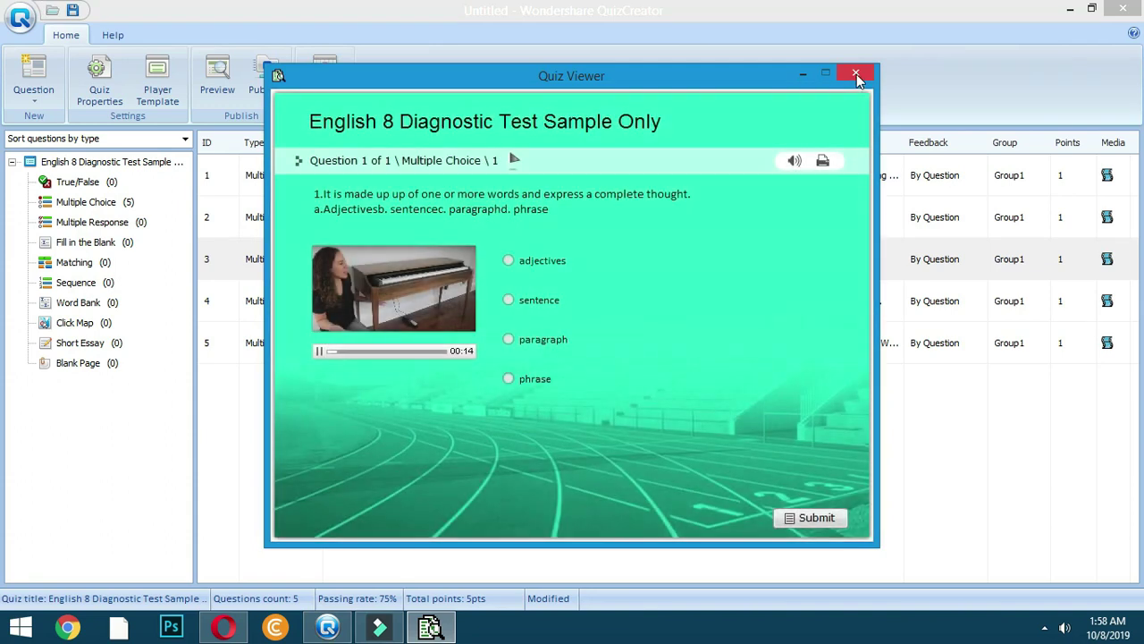
{"action": "left_click", "coordinate": [855, 74]}
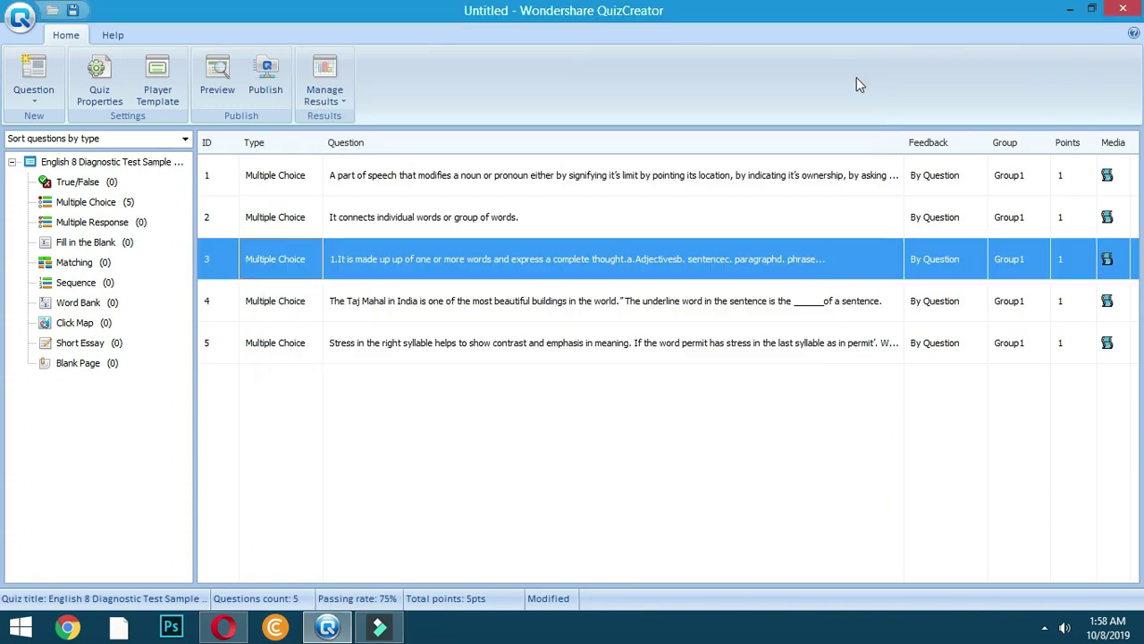
Step: Preview questions four and five in the Quiz Viewer, closing each preview
{"action": "right_click", "coordinate": [786, 304]}
{"action": "left_click", "coordinate": [805, 311]}
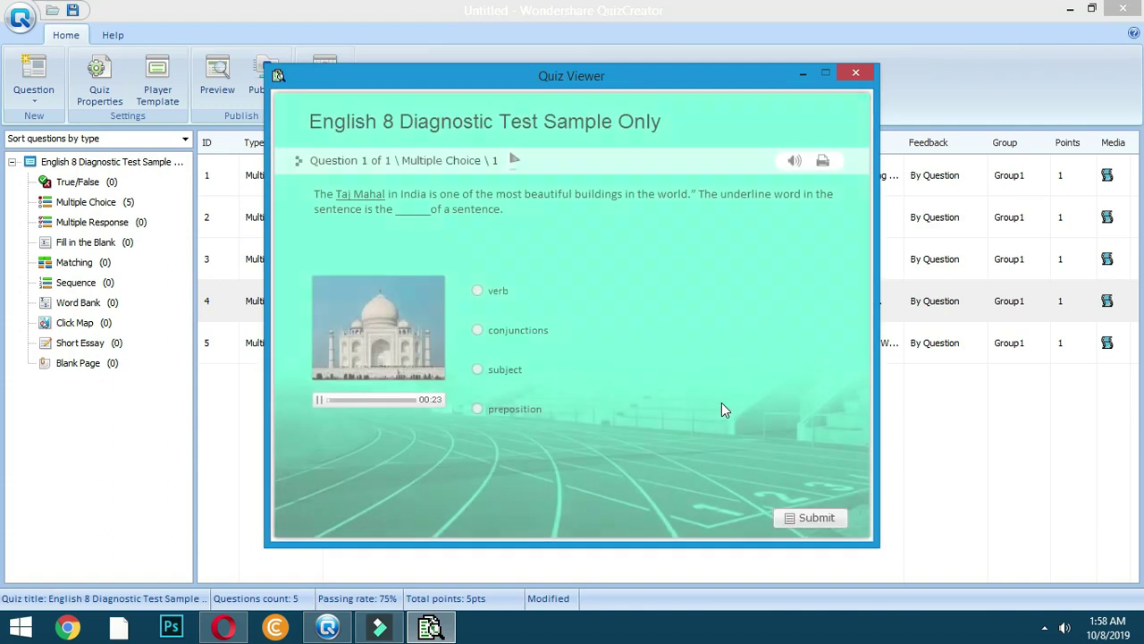
{"action": "left_click", "coordinate": [854, 73]}
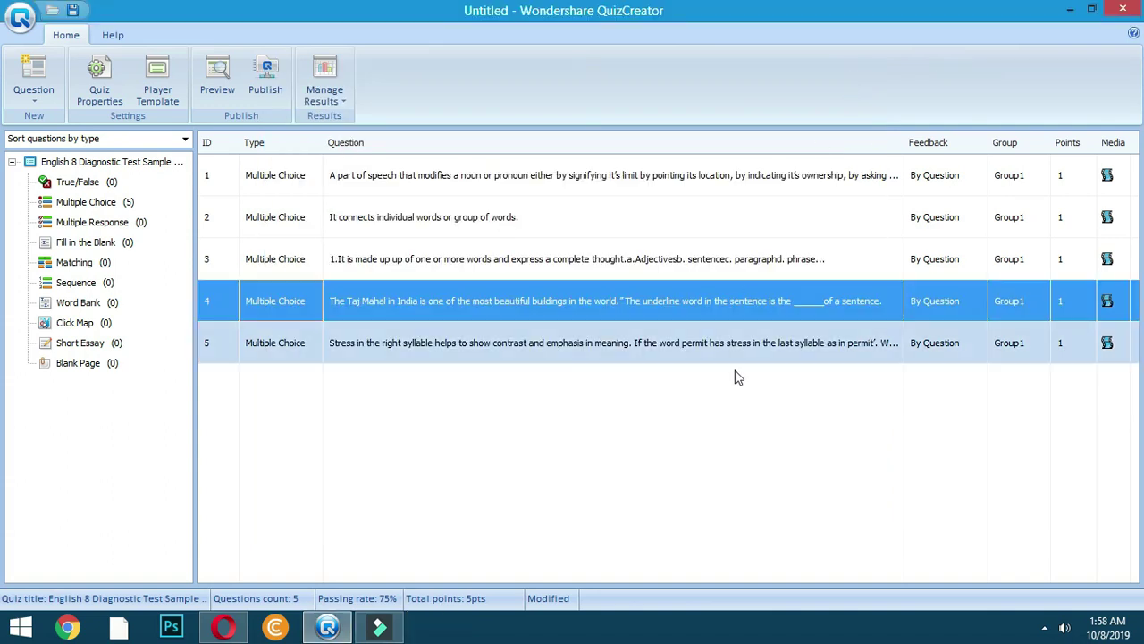
{"action": "left_click", "coordinate": [729, 347]}
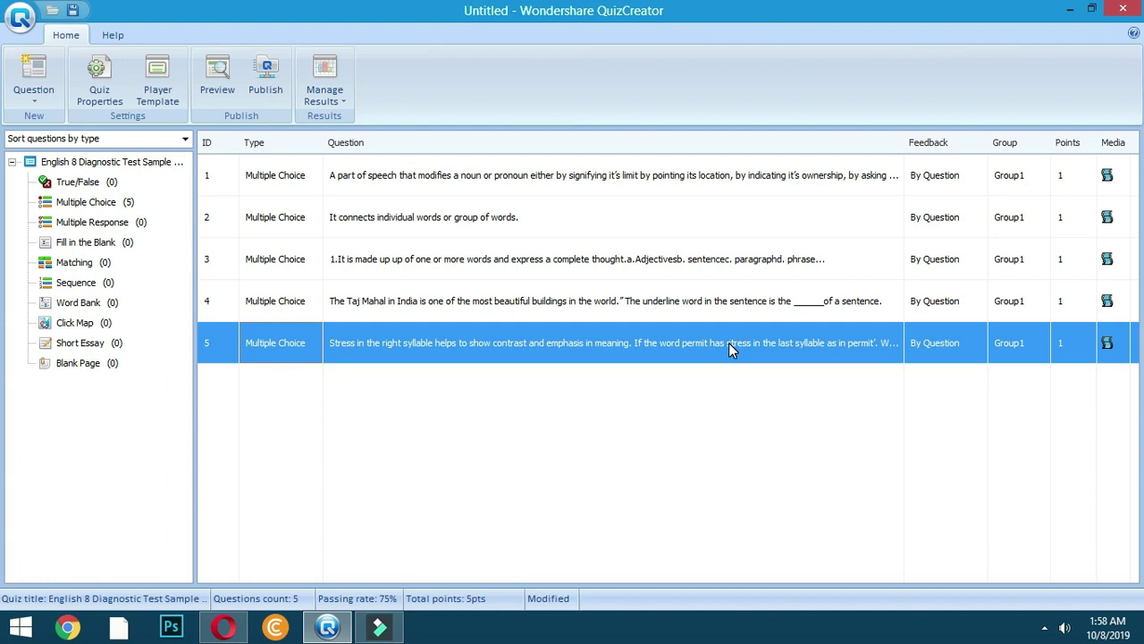
{"action": "right_click", "coordinate": [729, 343]}
{"action": "left_click", "coordinate": [755, 350]}
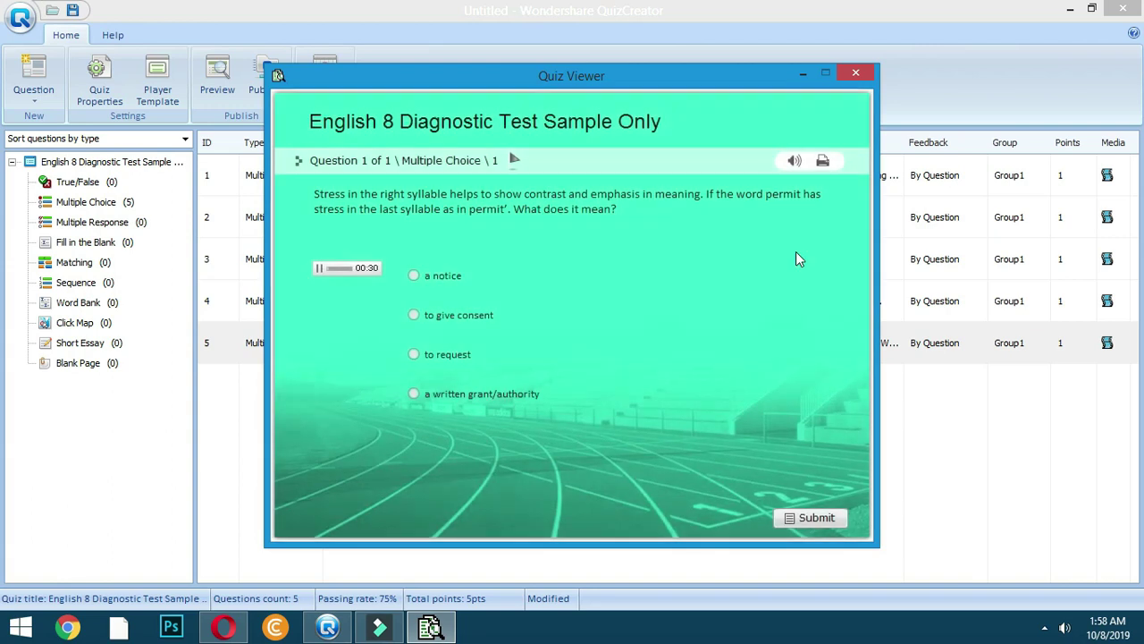
{"action": "left_click", "coordinate": [853, 74]}
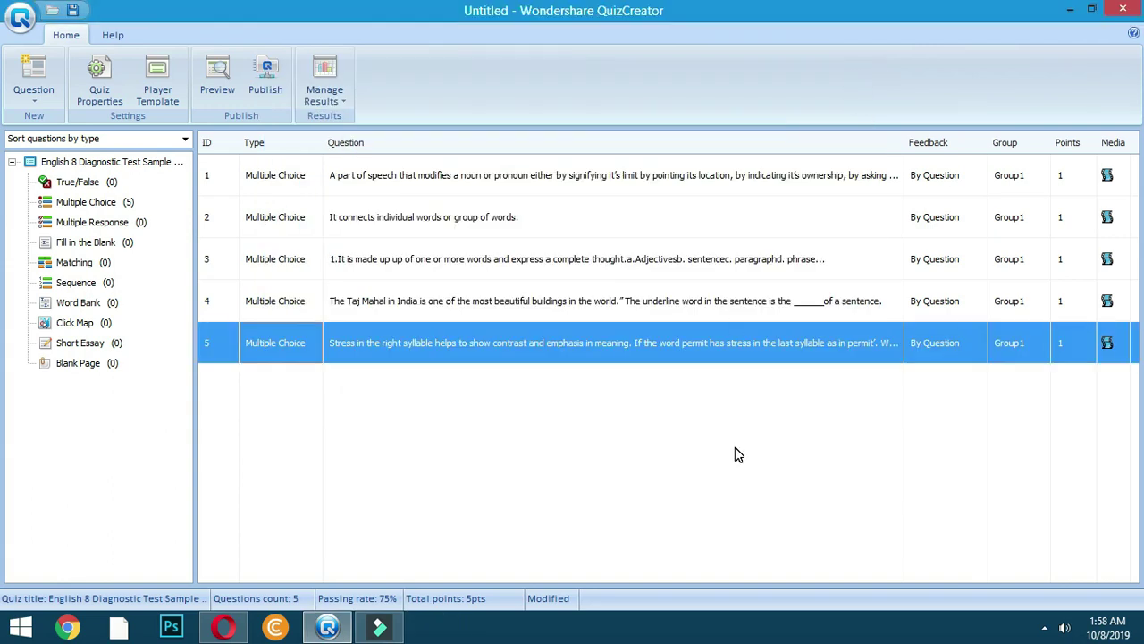
Step: Revisit the first question, then bring up the Quiz Publishing options
{"action": "left_click", "coordinate": [741, 177]}
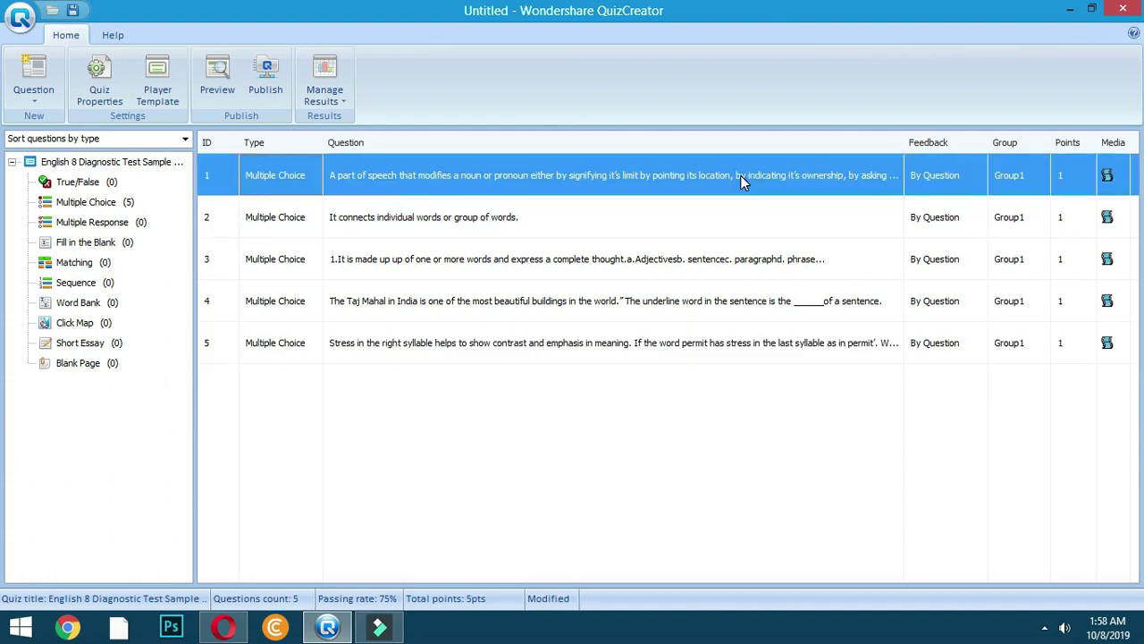
{"action": "right_click", "coordinate": [740, 176]}
{"action": "key", "text": "Escape"}
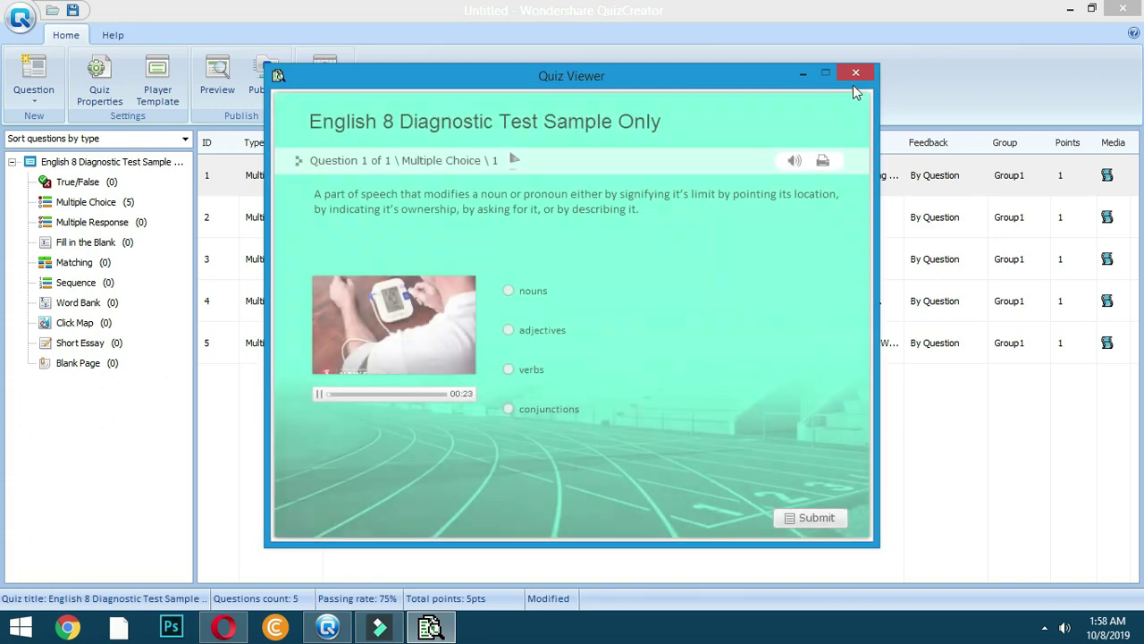
{"action": "left_click", "coordinate": [856, 74]}
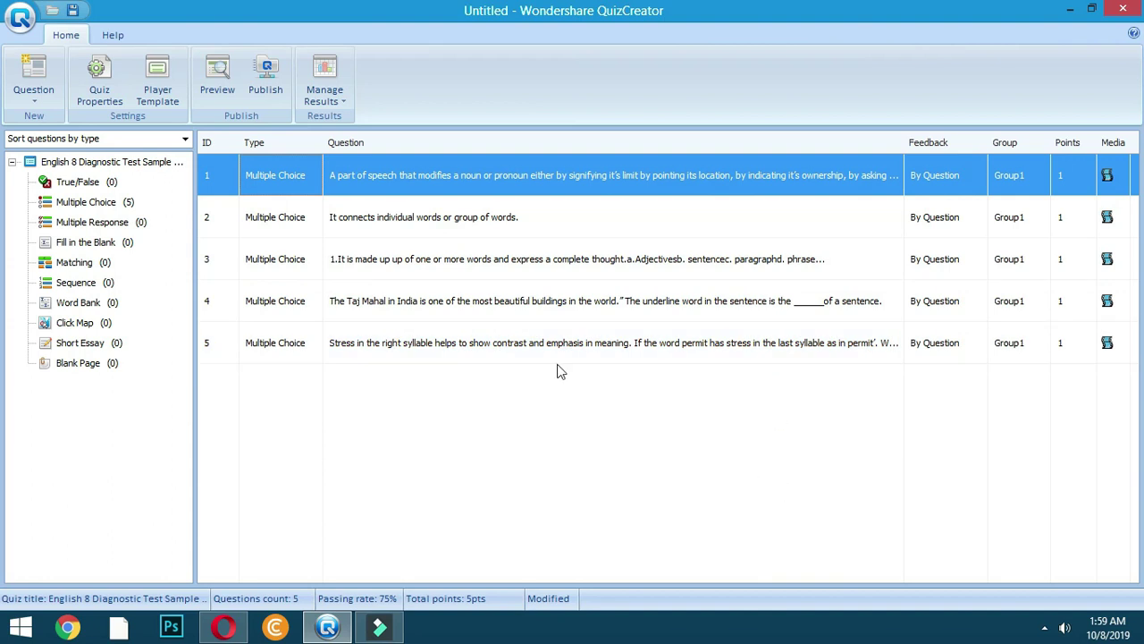
{"action": "left_click", "coordinate": [268, 79]}
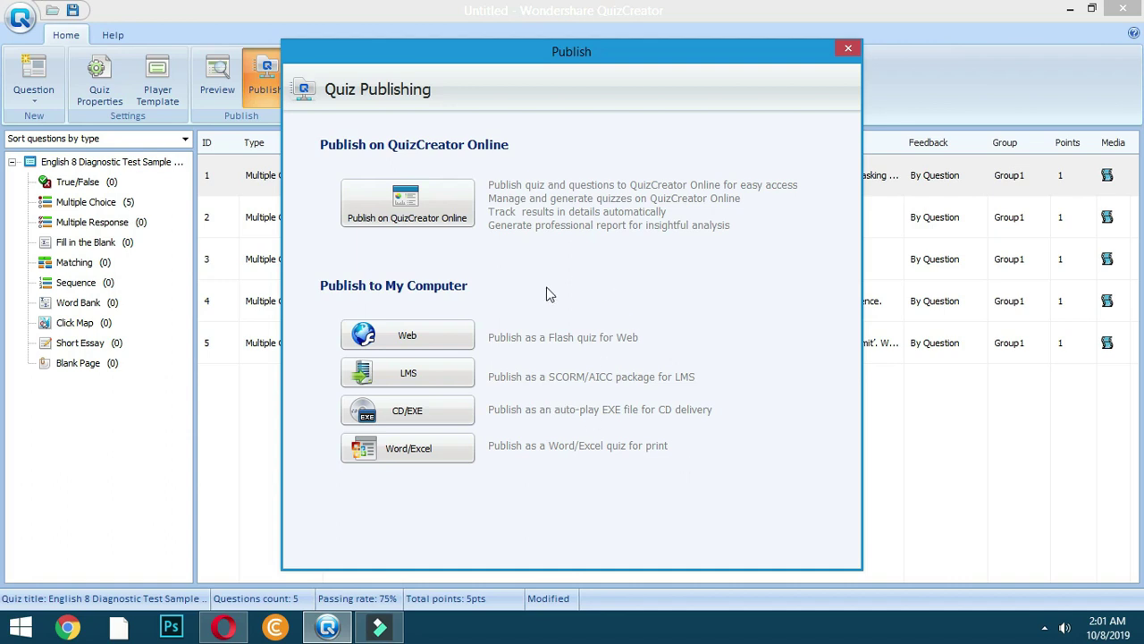
Step: Choose CD/EXE under Publish to My Computer for an auto-play output file
{"action": "left_click", "coordinate": [413, 420]}
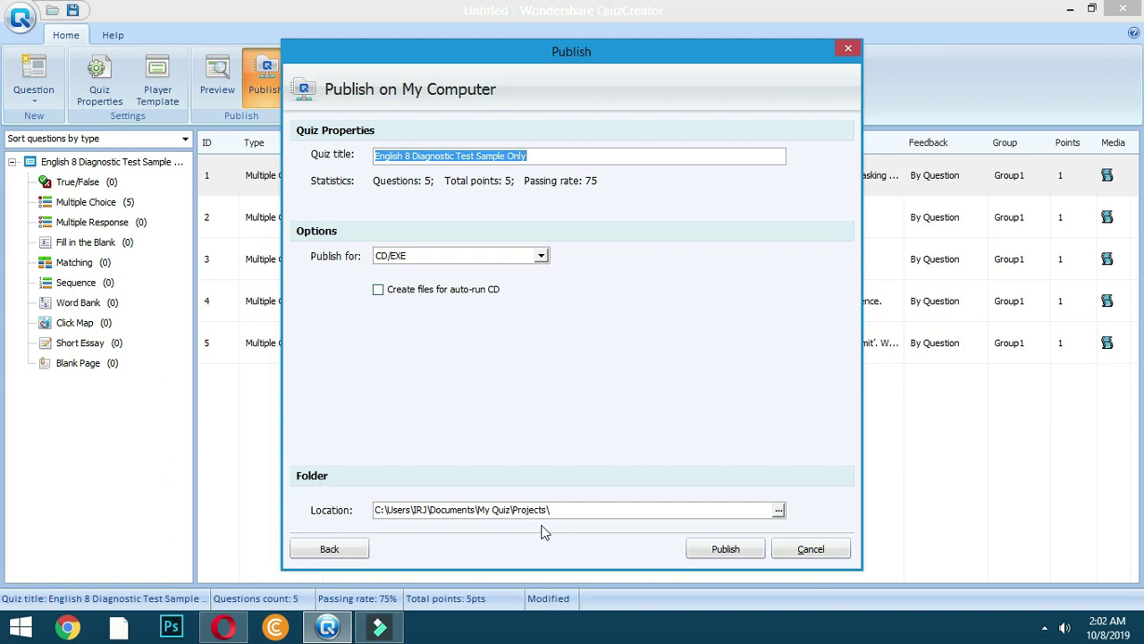
Step: Keep the default My Quiz\Projects output folder and publish the quiz
{"action": "left_click", "coordinate": [779, 511]}
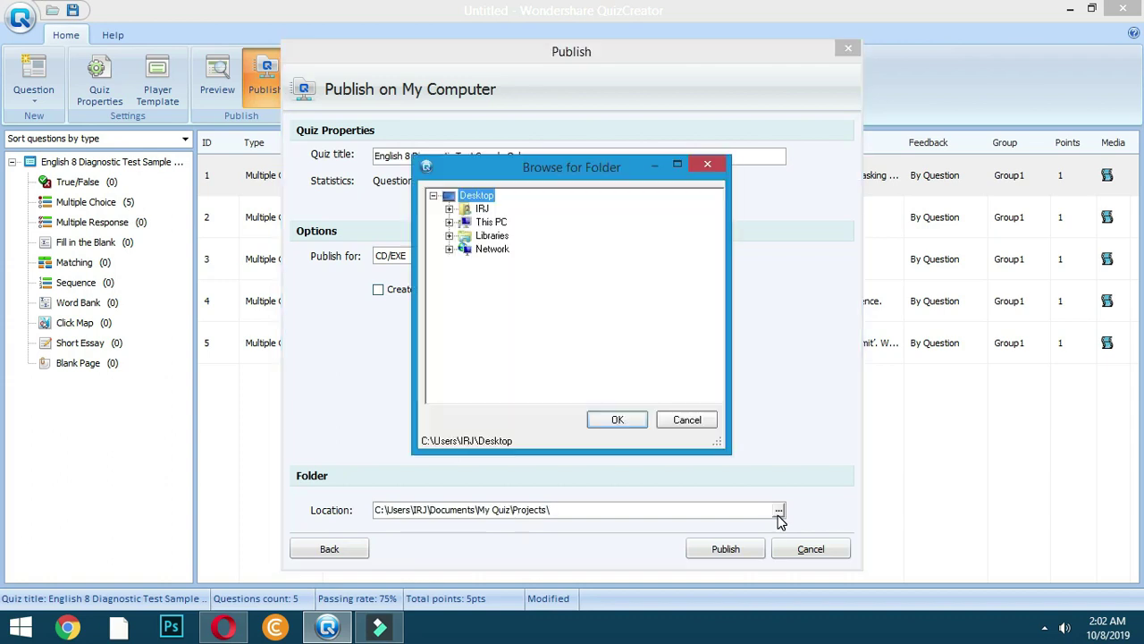
{"action": "left_click", "coordinate": [714, 166]}
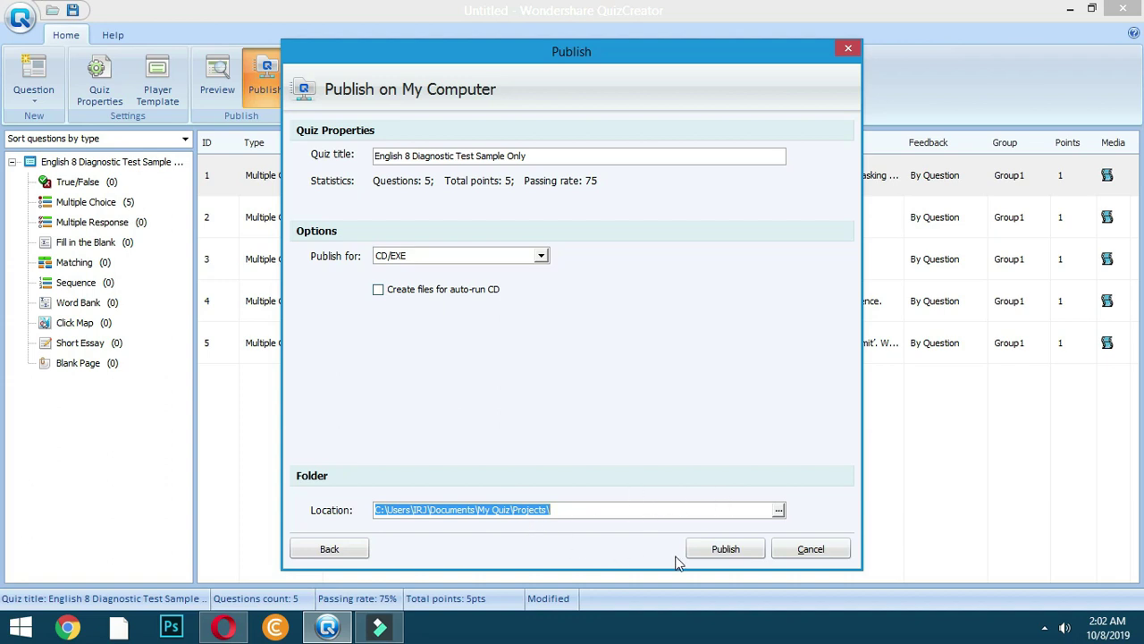
{"action": "left_click", "coordinate": [725, 550]}
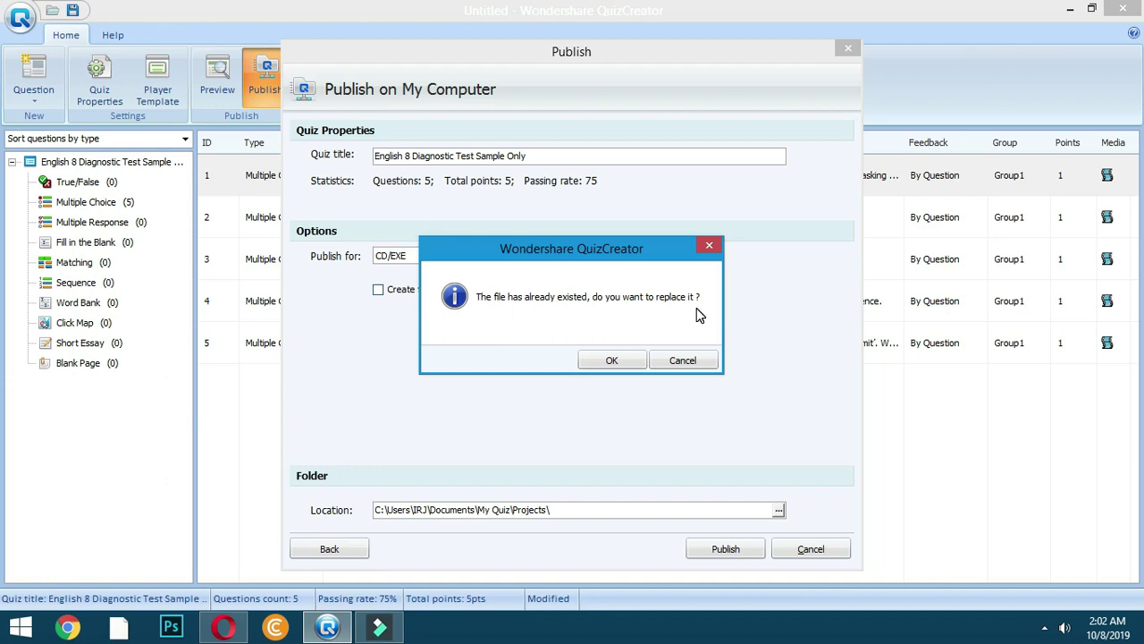
Step: Confirm replacing the existing published quiz file
{"action": "left_click", "coordinate": [611, 362]}
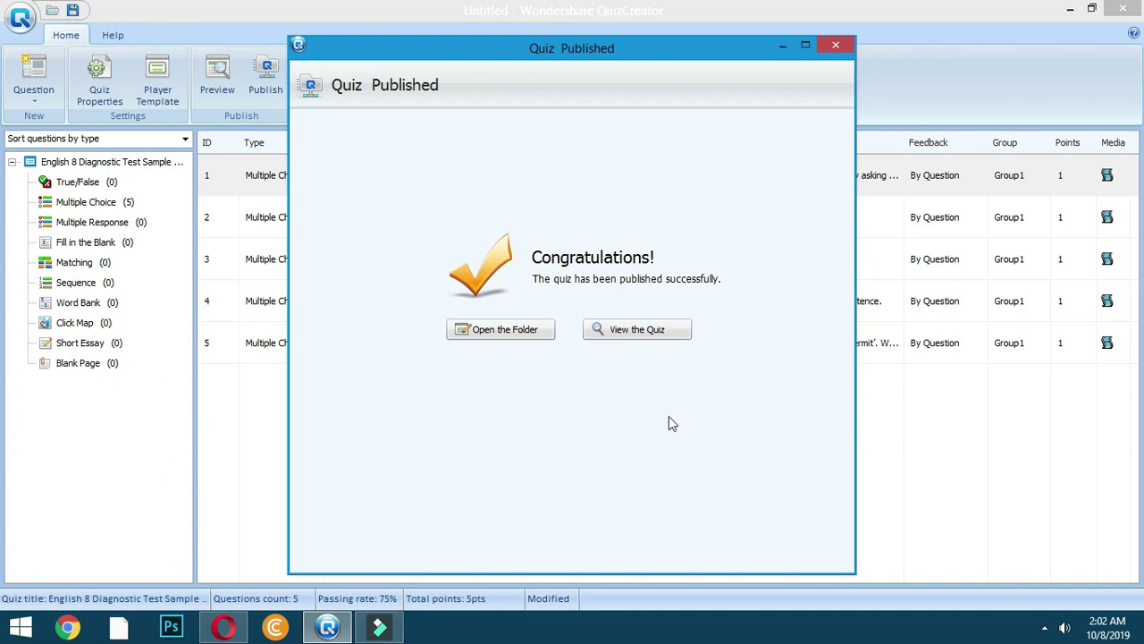
Step: Check the English_8_Diagnostic_Test_Sample_Only EXE in its output folder, then launch the published quiz
{"action": "left_click", "coordinate": [540, 337]}
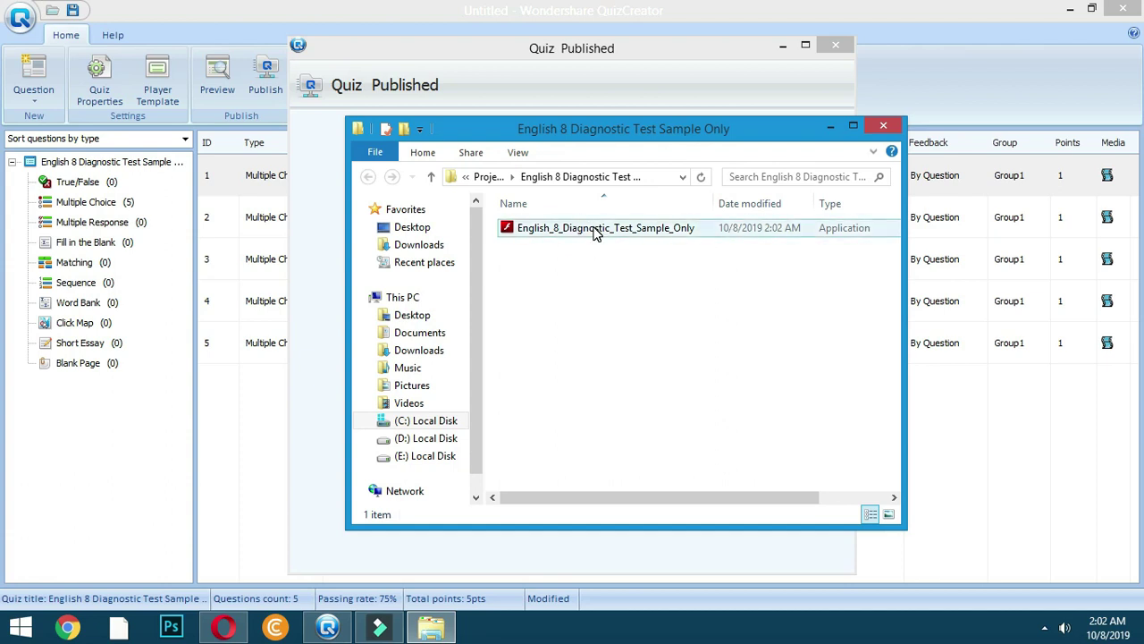
{"action": "left_click", "coordinate": [593, 229]}
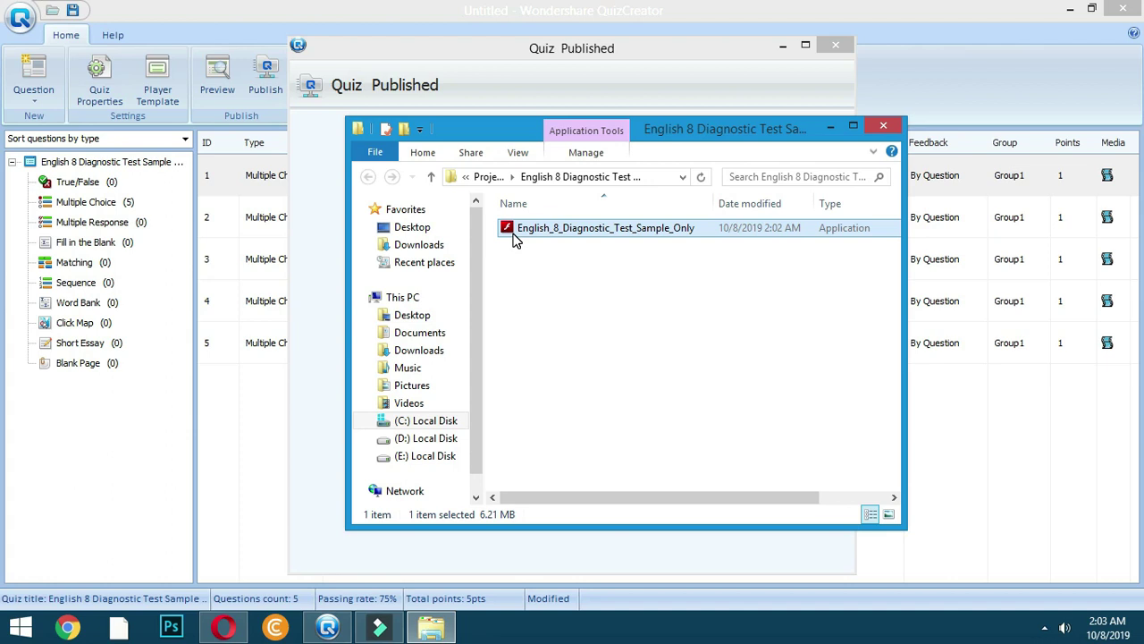
{"action": "left_click", "coordinate": [883, 126]}
{"action": "left_click", "coordinate": [647, 333]}
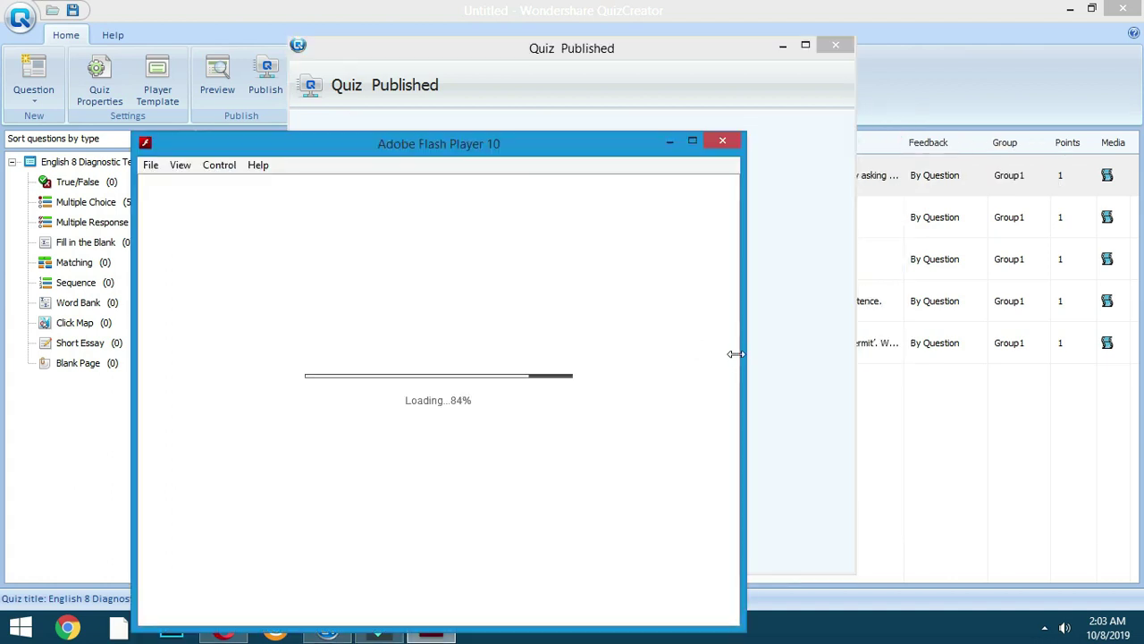